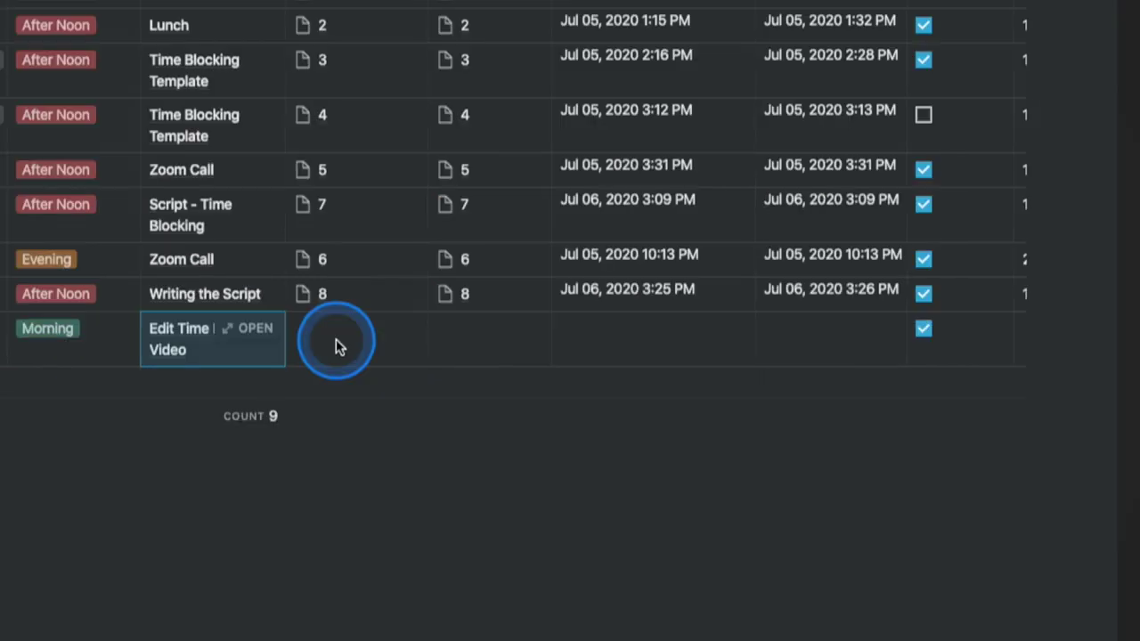
Create and link a Start Timer entry named 10071 for the Edit Time Blocking Video activity
click(335, 339)
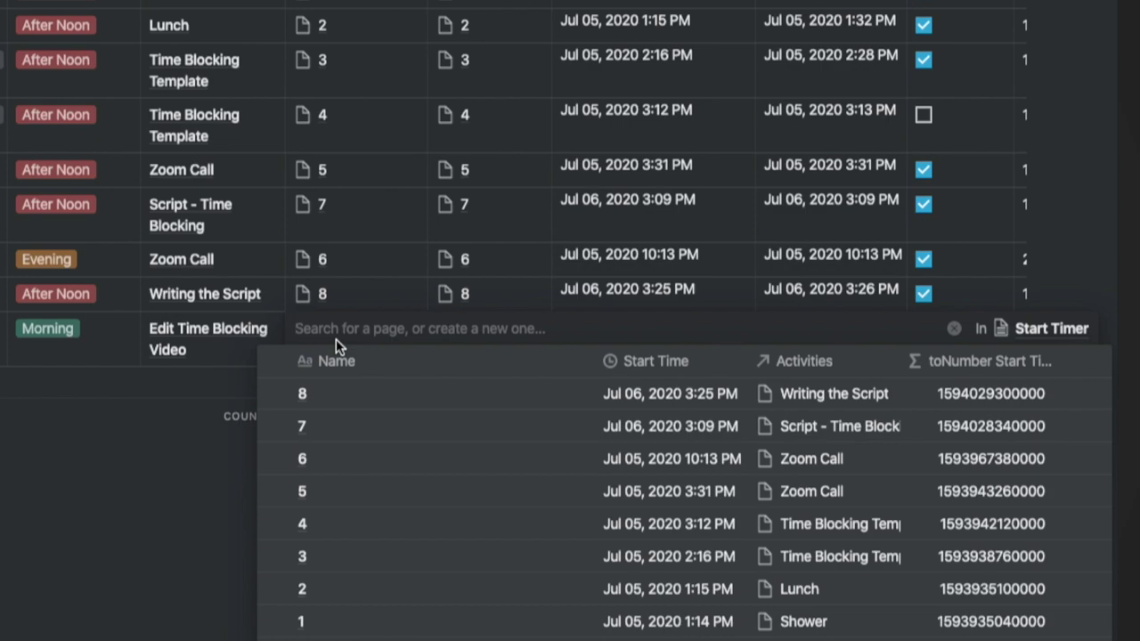
text(10)
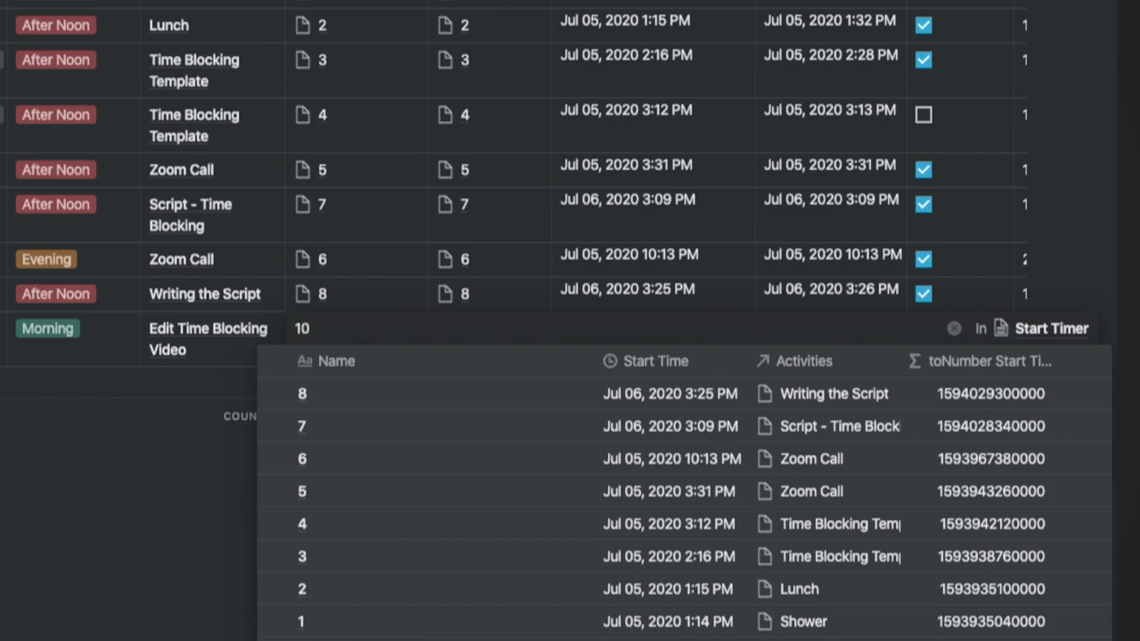
text(071)
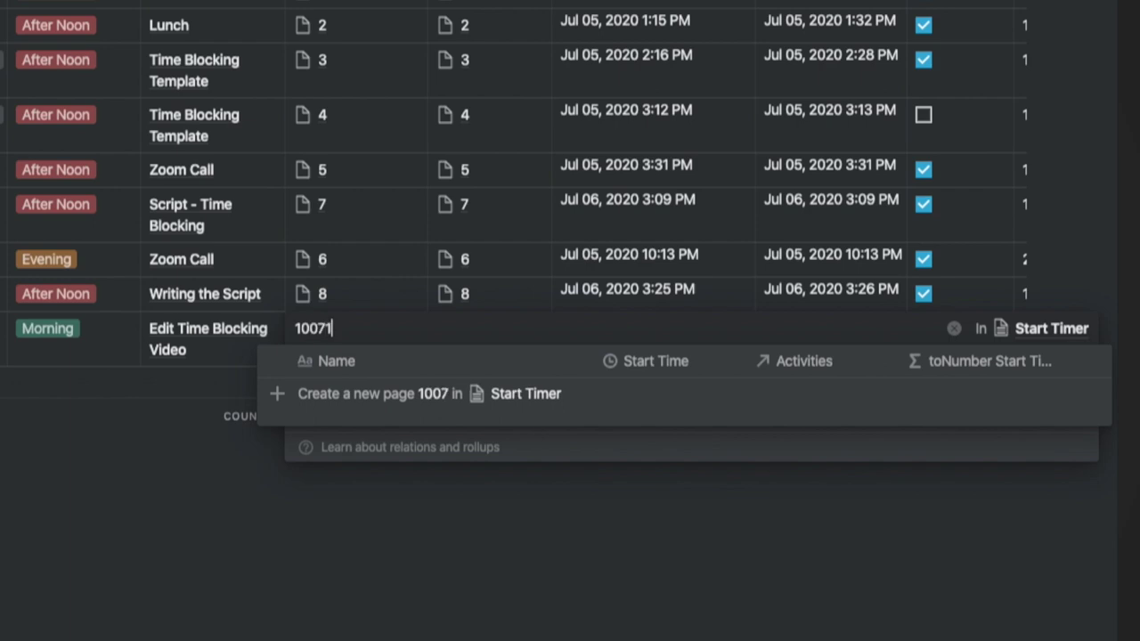
click(337, 399)
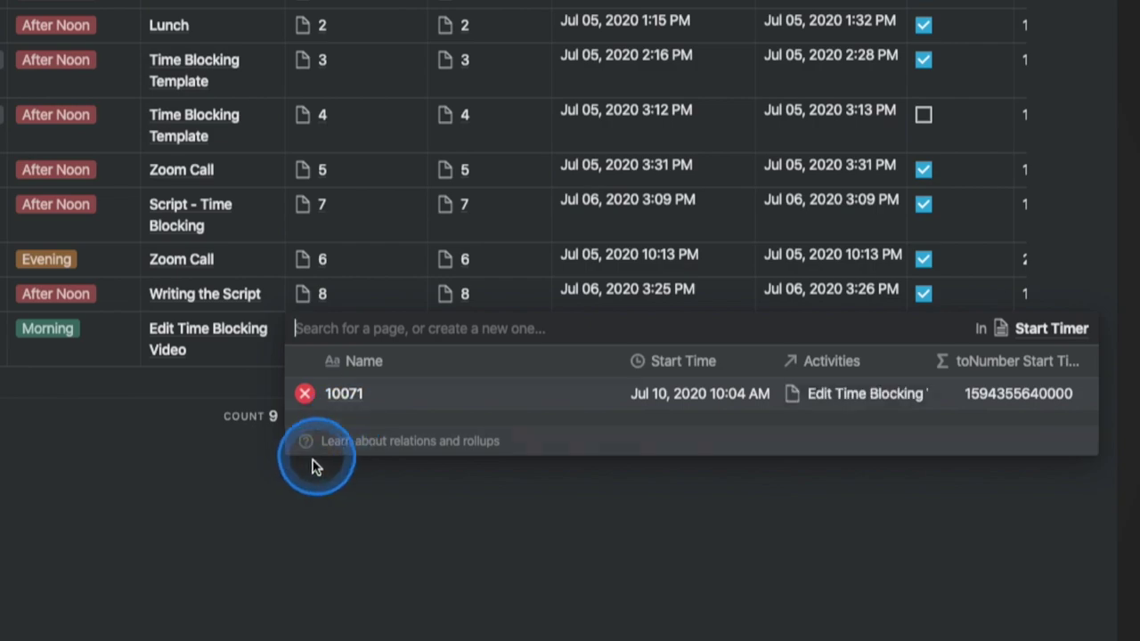
click(293, 510)
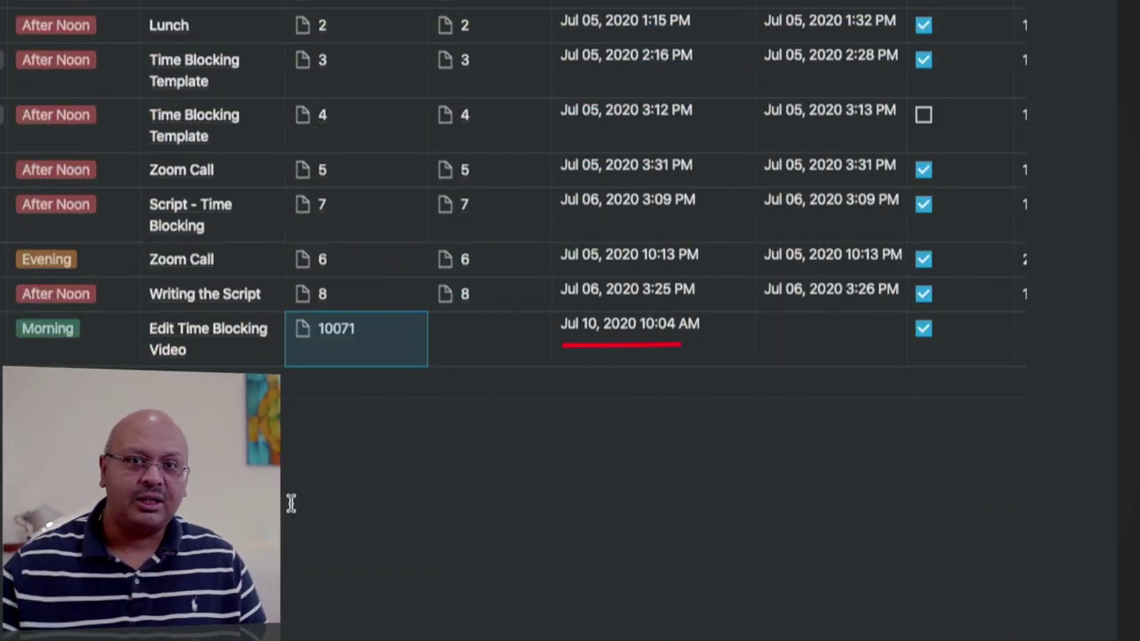
click(291, 504)
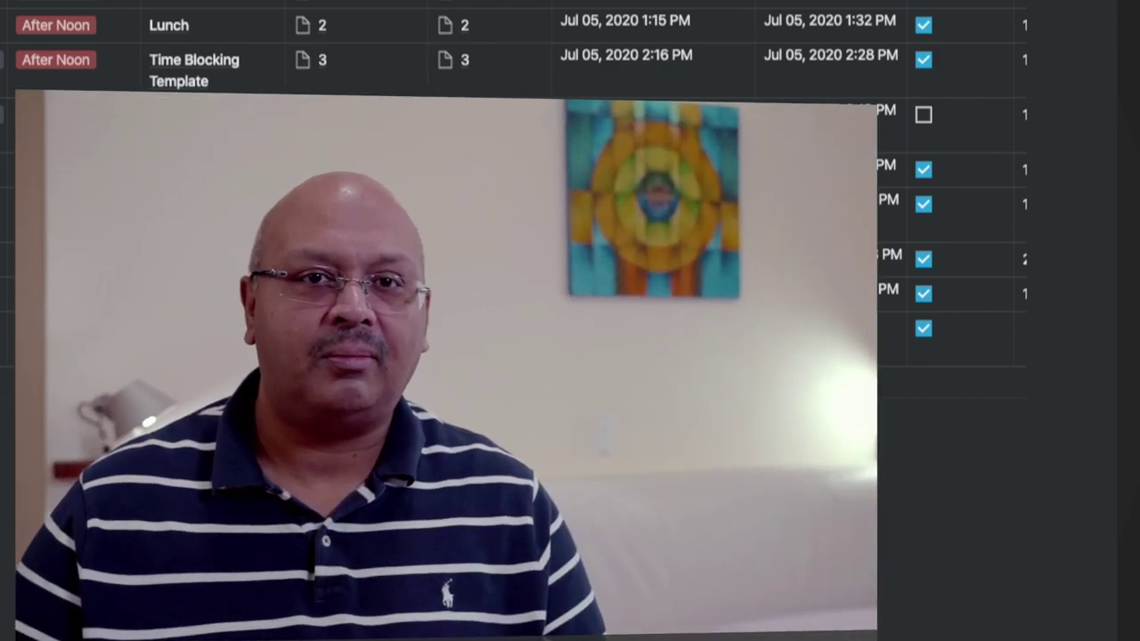
Create and link an End Timer entry named 10071 for the Edit Time Blocking Video activity
click(472, 346)
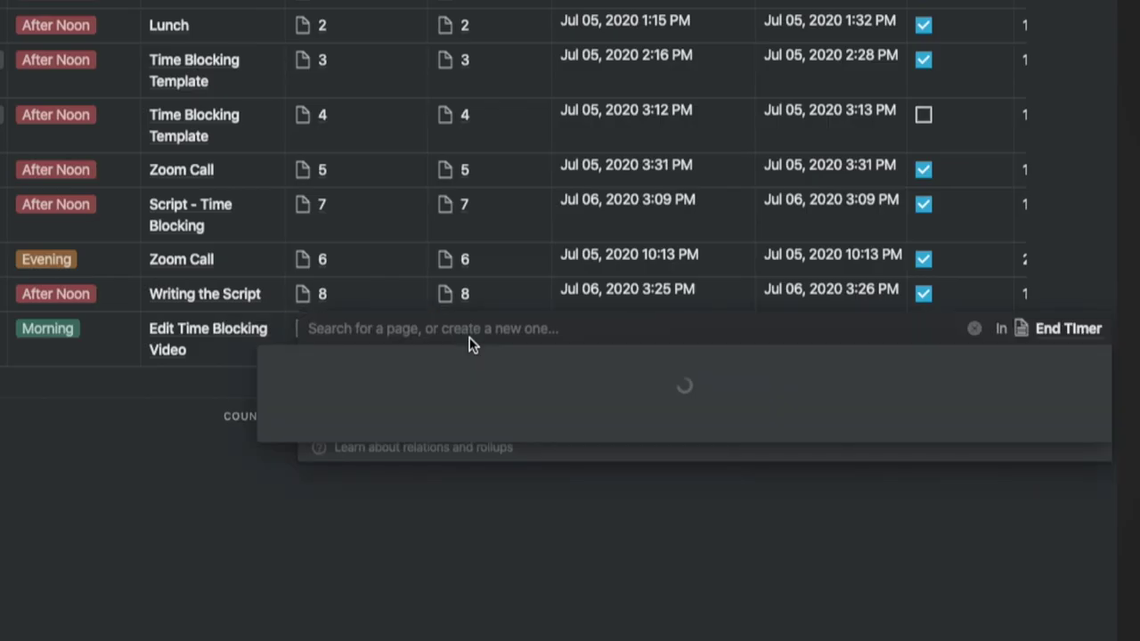
text(10071)
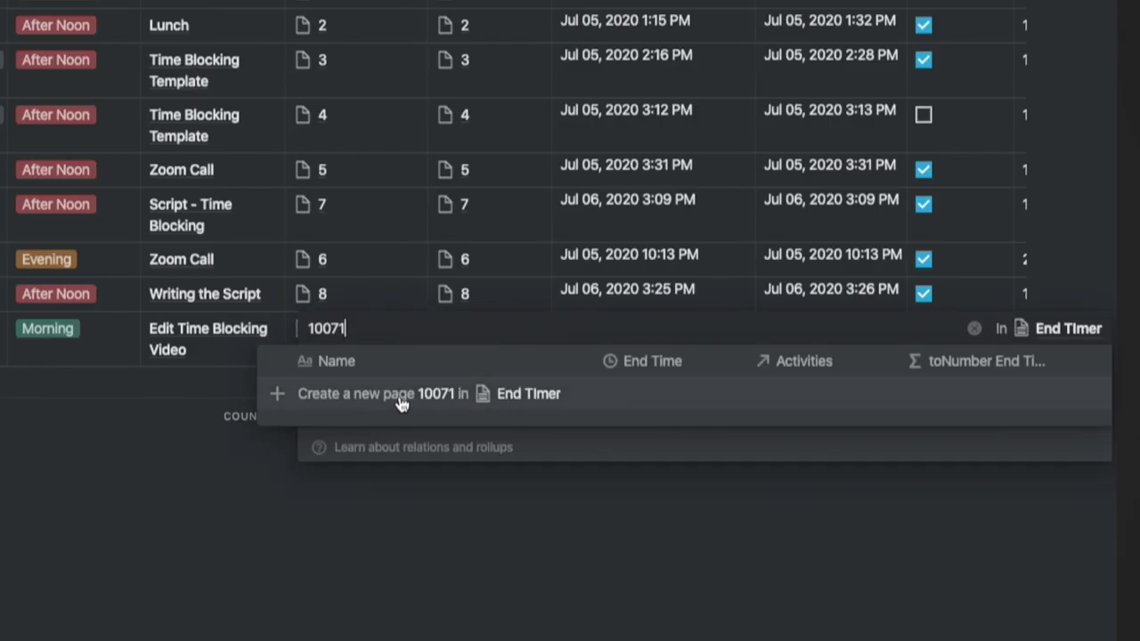
click(402, 404)
click(402, 514)
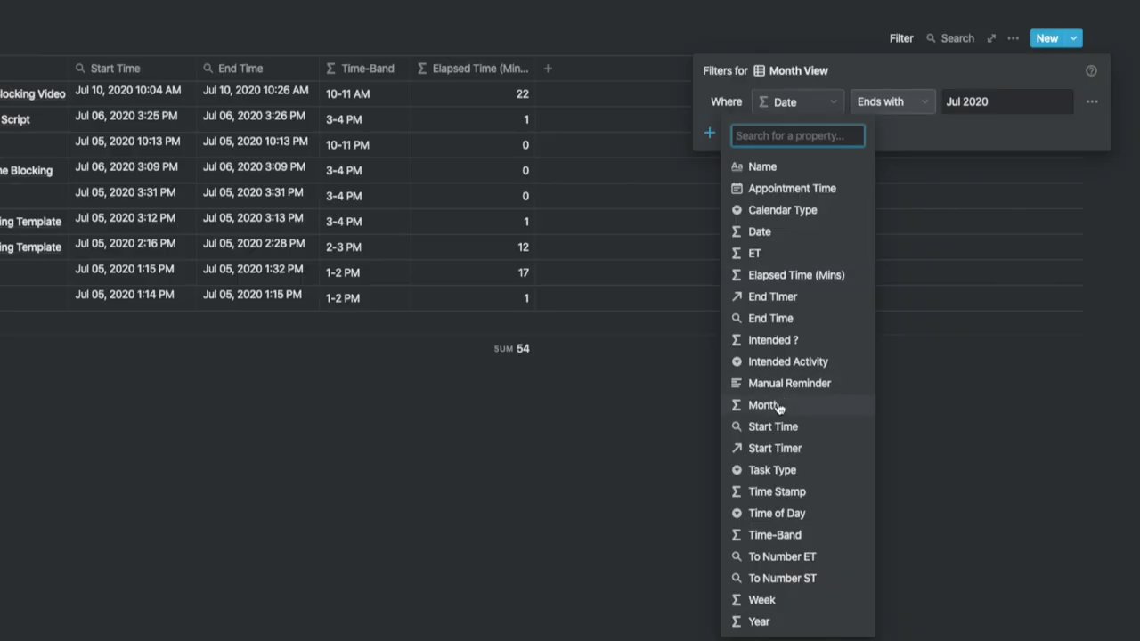
Switch the Month View filter to the Year property, change its condition and delete characters from its value
click(759, 622)
click(891, 102)
click(852, 170)
key(BackSpace)
key(BackSpace)
key(BackSpace)
key(BackSpace)
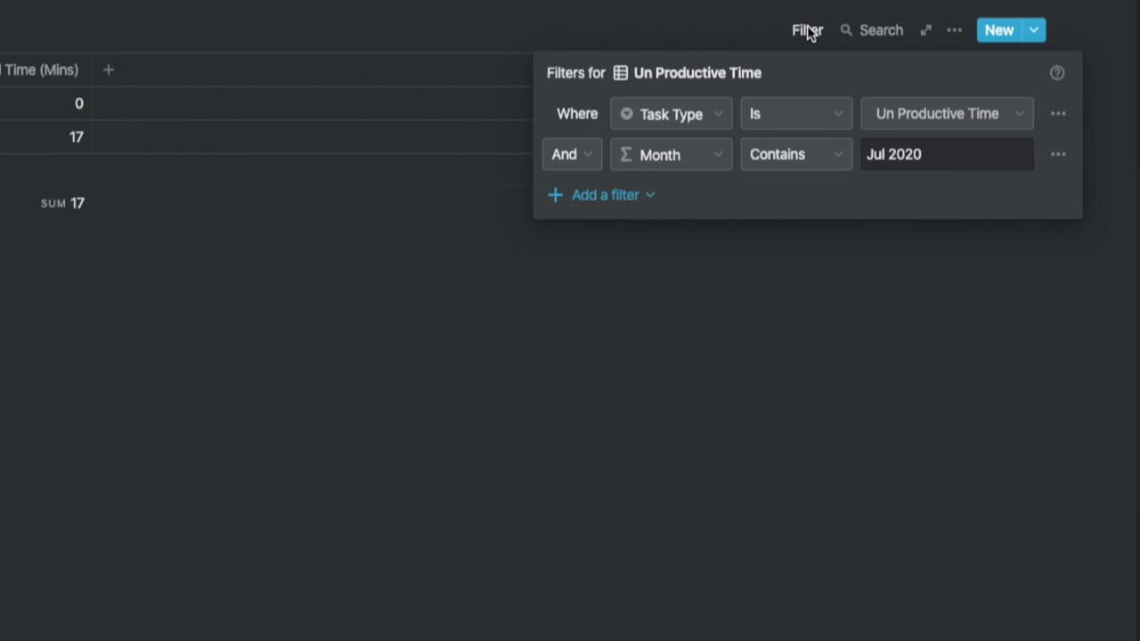
Inspect the filters of the Un Productive Time view and select that view again from the Activities views
click(808, 33)
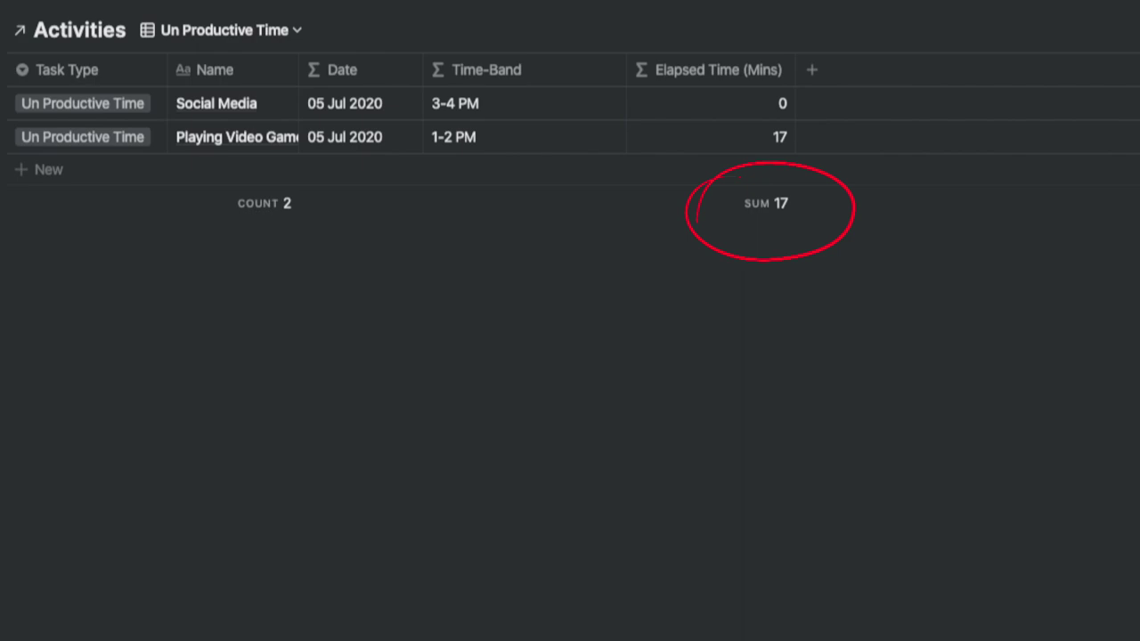
click(224, 30)
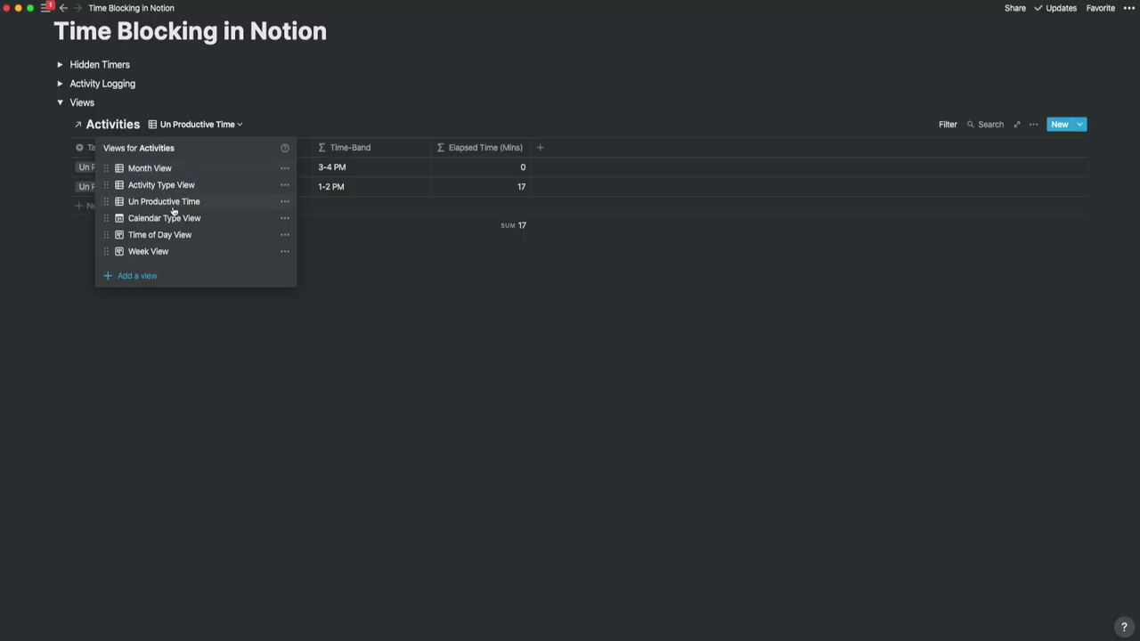
click(189, 199)
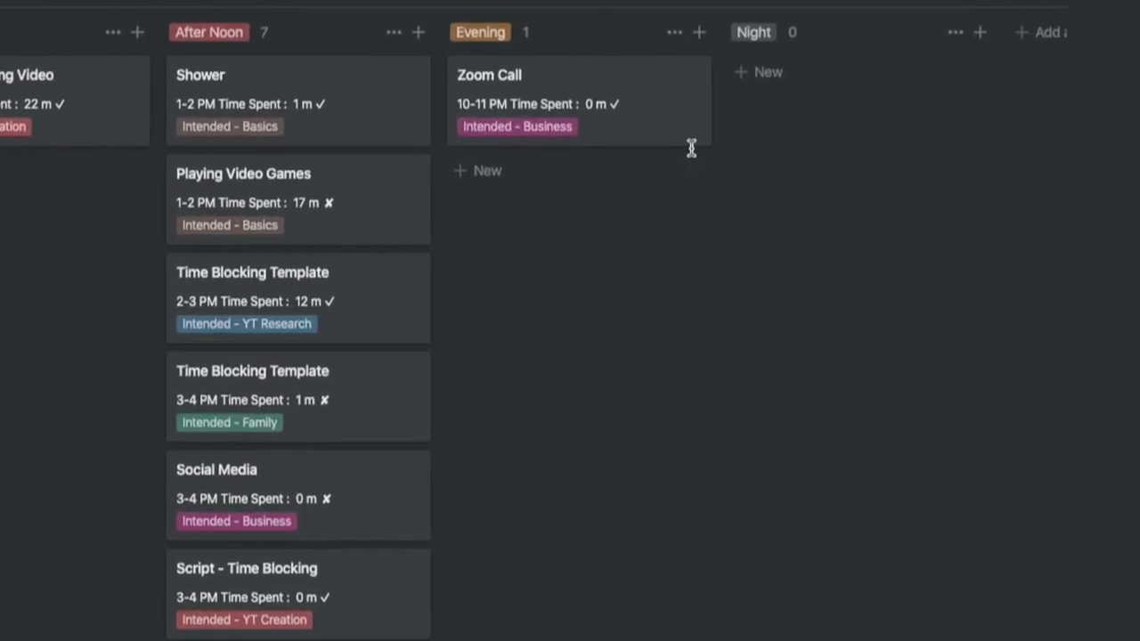
Inspect the filters of the Time of Day View and of the Week View for Activities
click(782, 2)
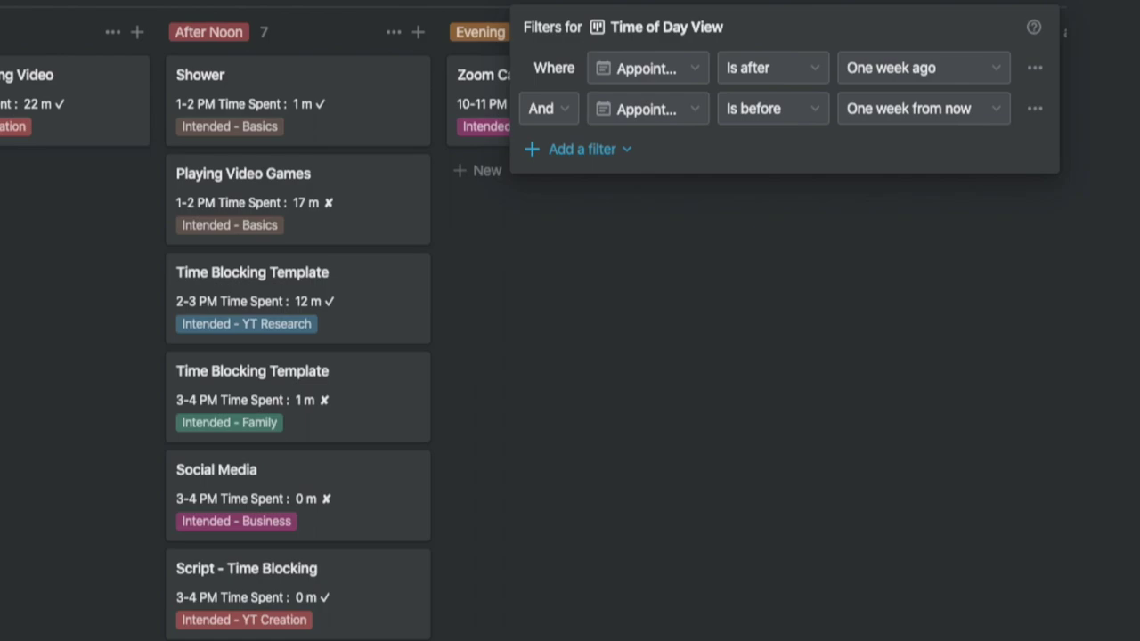
key(Escape)
click(192, 124)
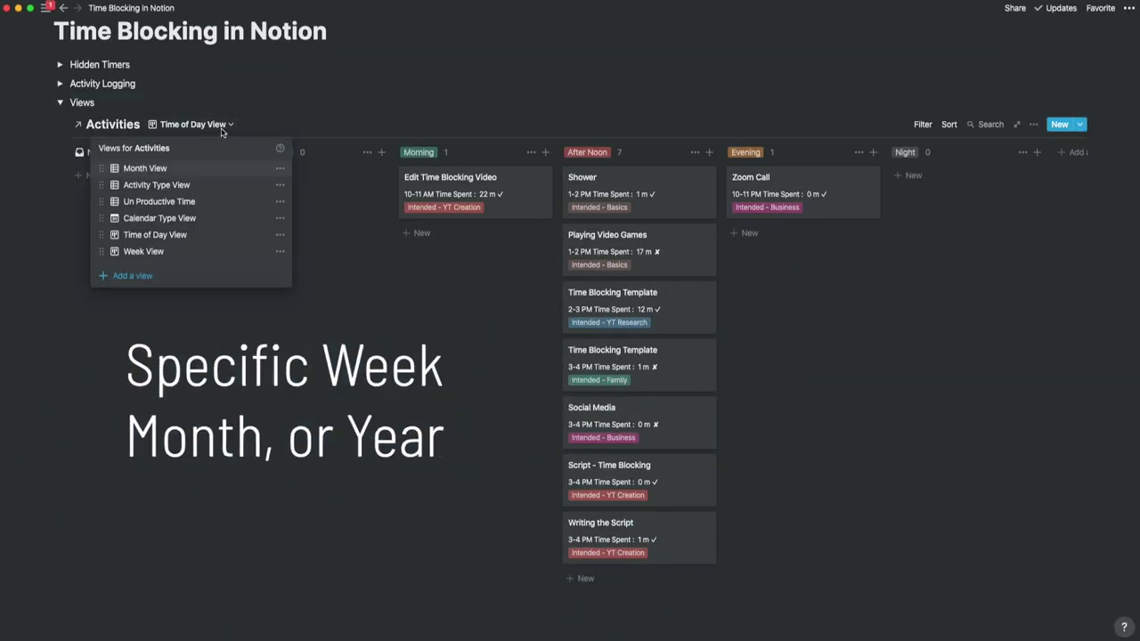
click(145, 251)
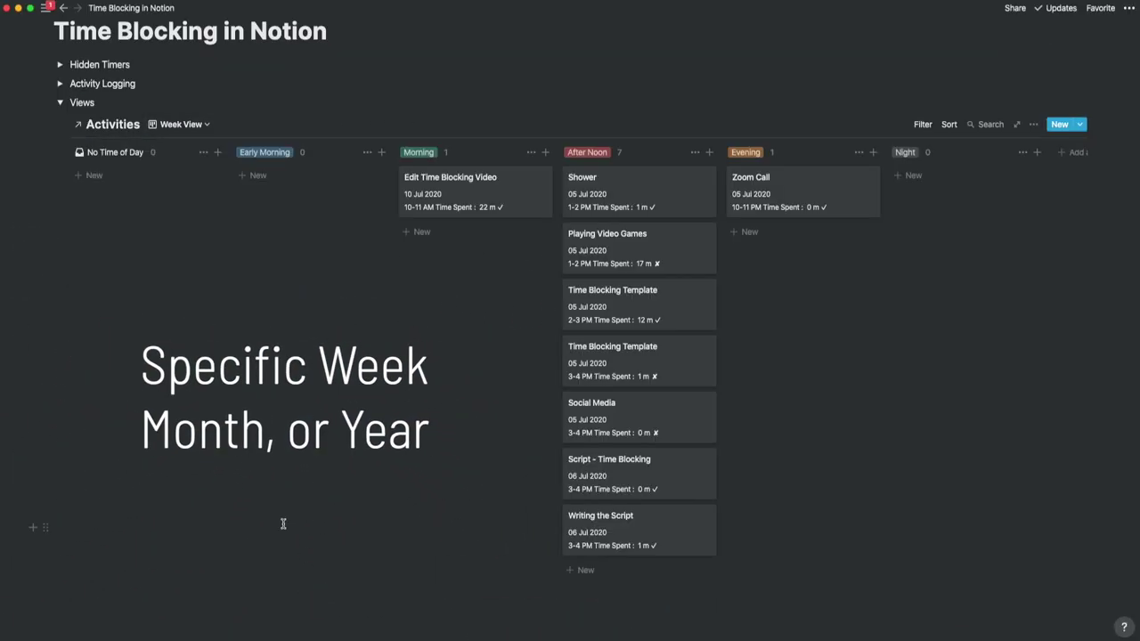
click(922, 124)
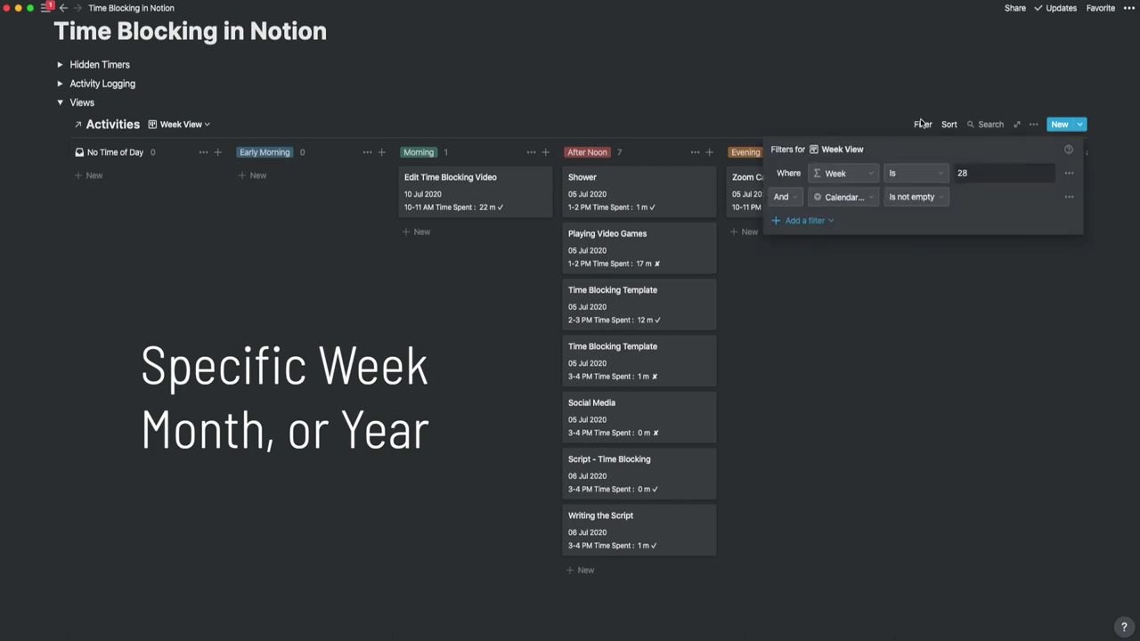
click(909, 103)
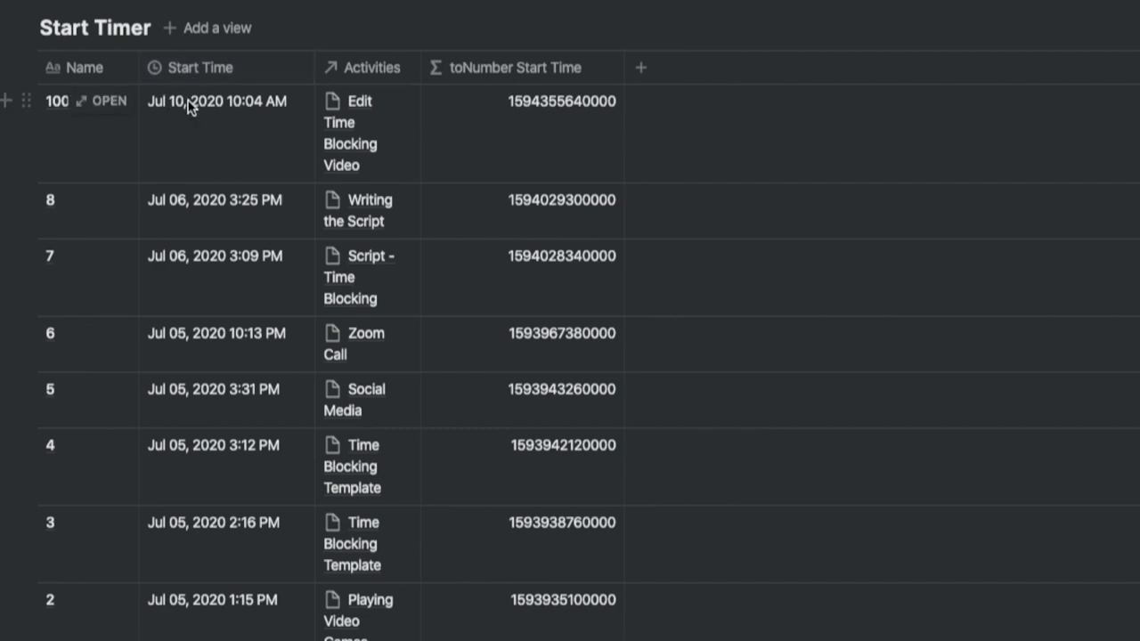
Examine the Start Time column's property type options and the toNumber Start Time cell of entry 10071 in the Start Timer table
click(184, 71)
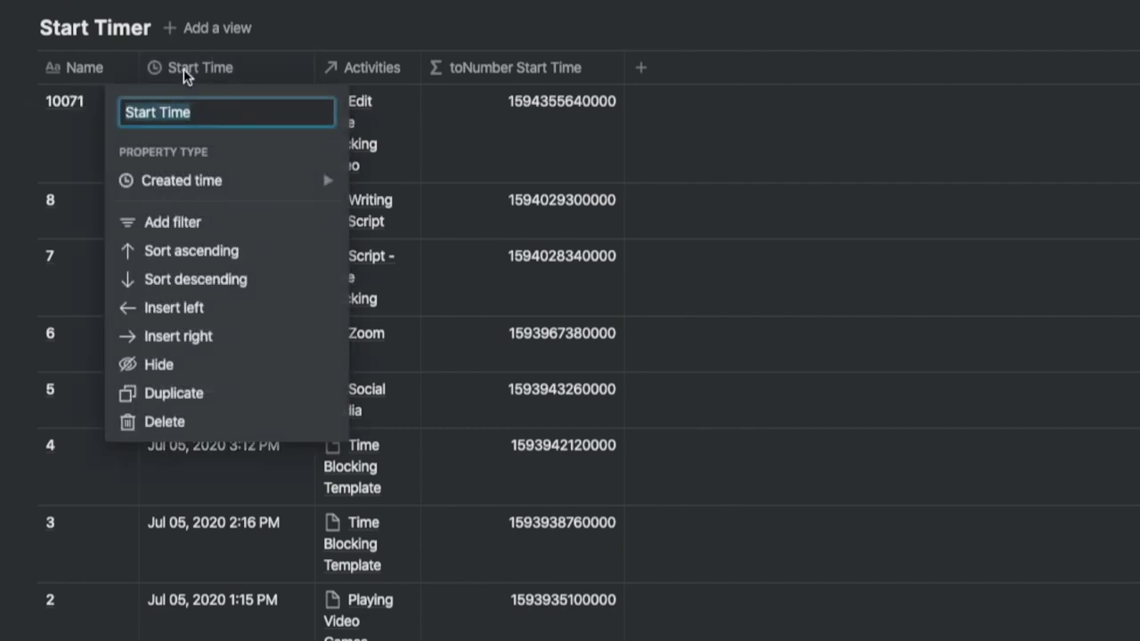
click(204, 180)
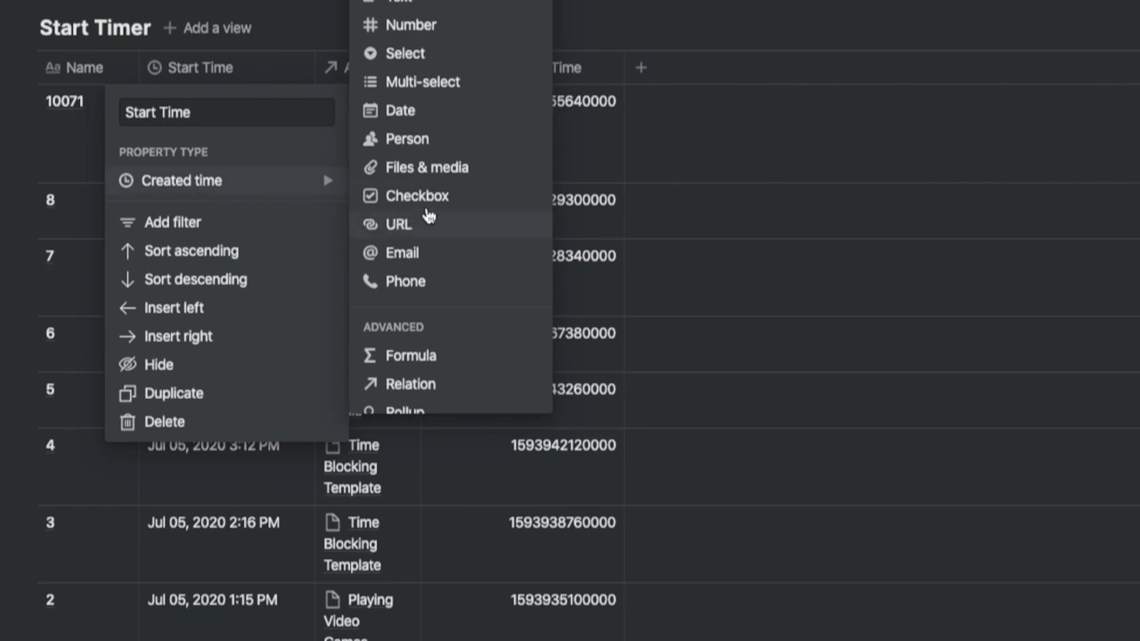
scroll(428, 214, down, 2)
scroll(429, 213, down, 1)
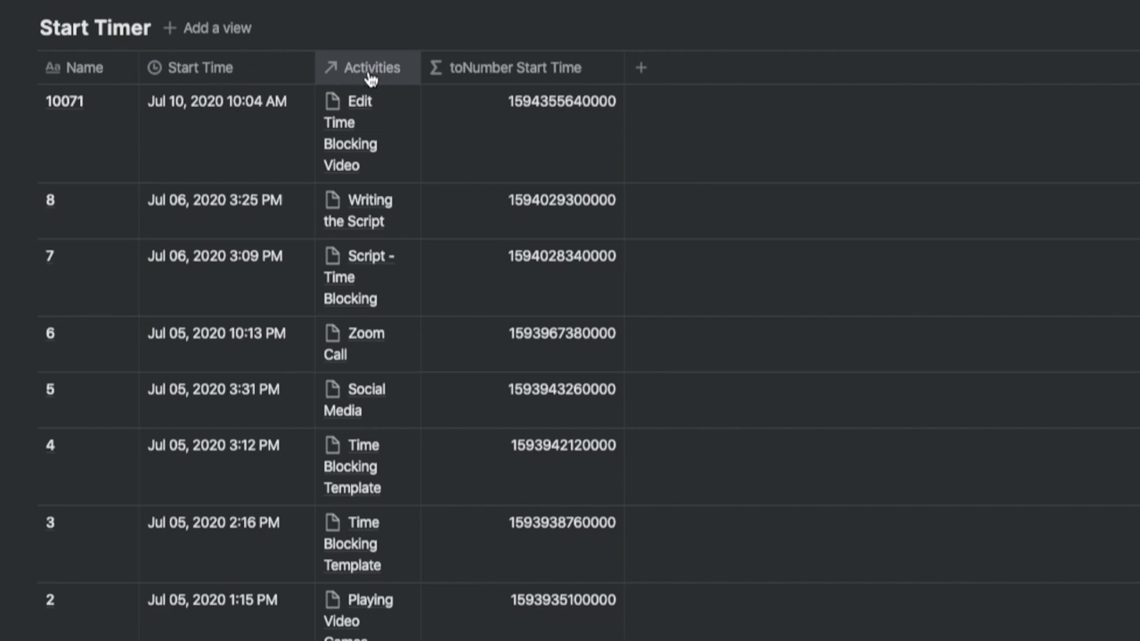
click(526, 116)
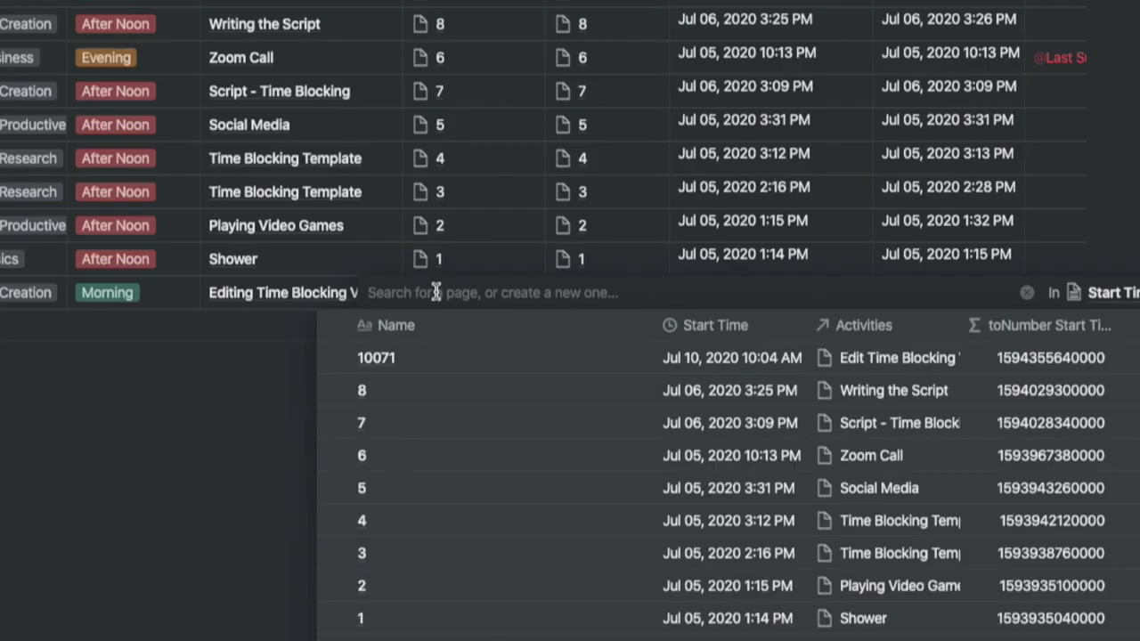
Create and link a Start Timer entry named 11071 for the Editing Time Blocking Video activity
text(11071)
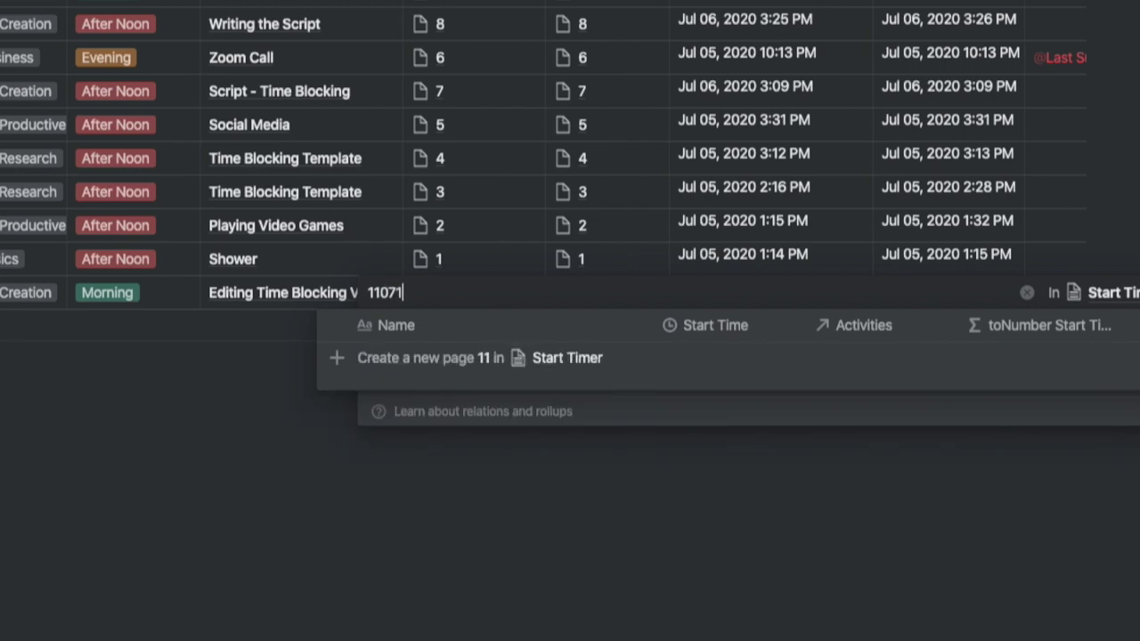
click(452, 401)
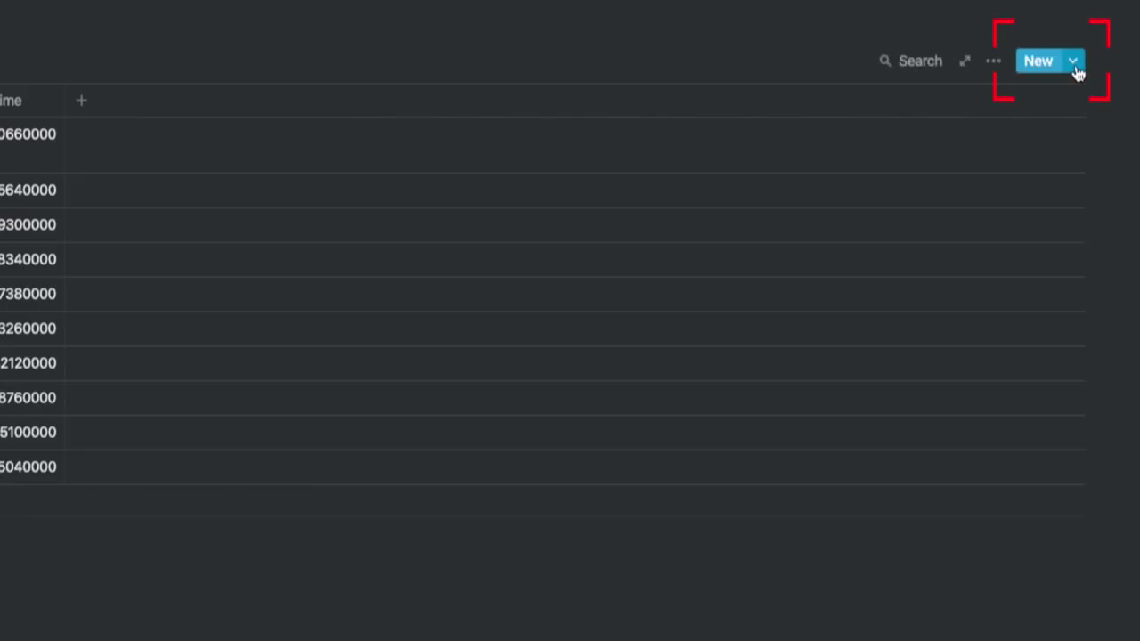
Open the Start Timer table's New Start Time template for editing and pick the property for its Activities table filter
click(1074, 63)
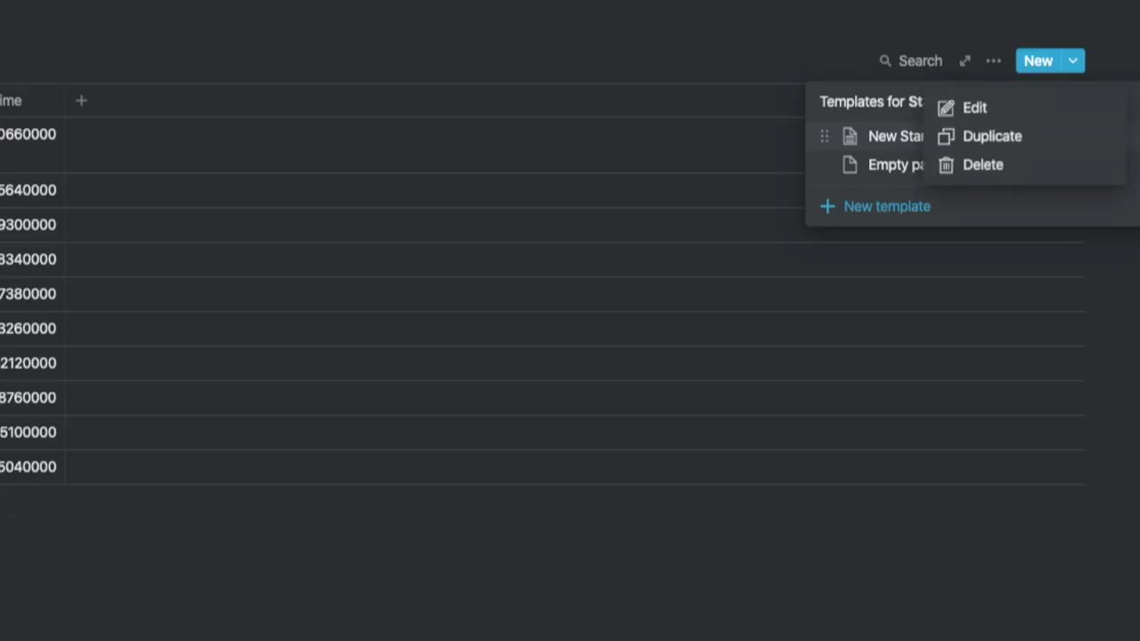
click(972, 112)
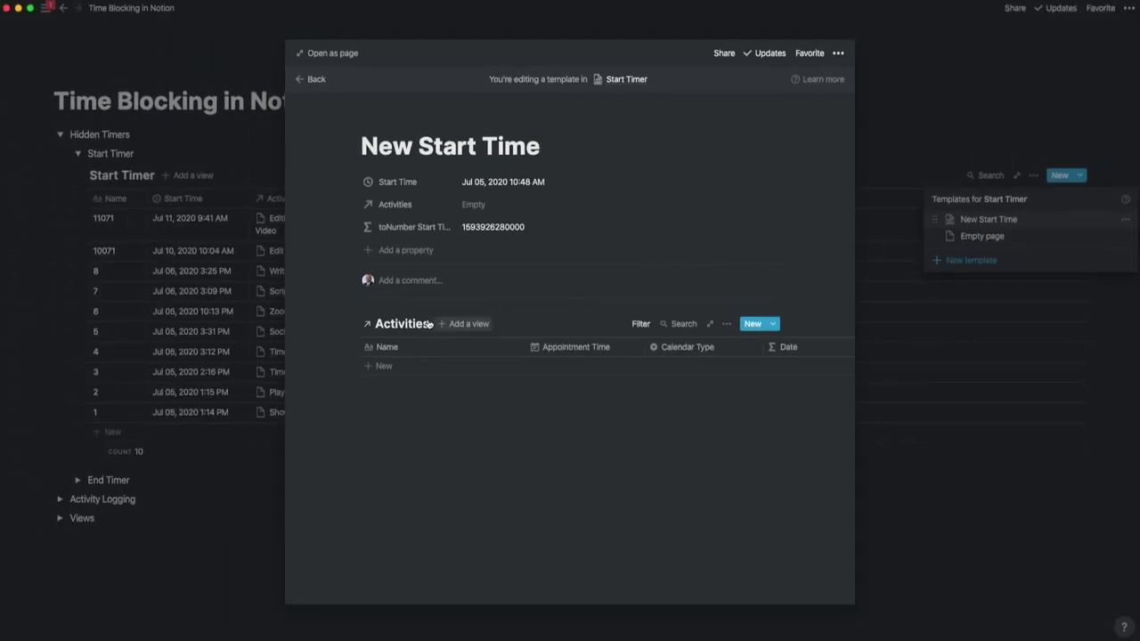
click(642, 324)
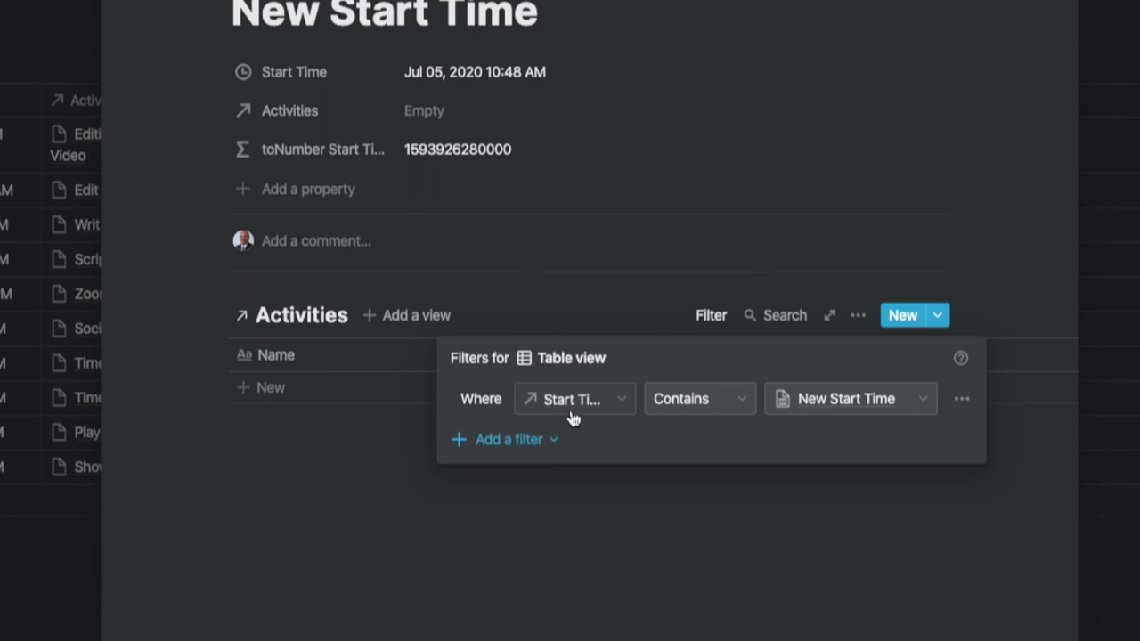
click(624, 408)
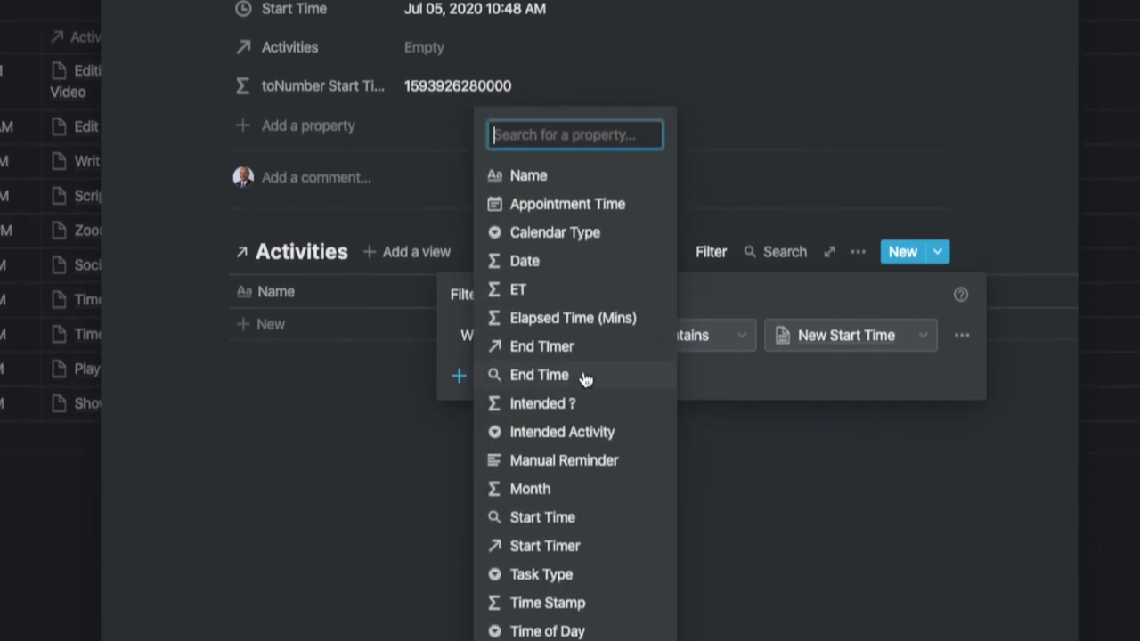
click(547, 499)
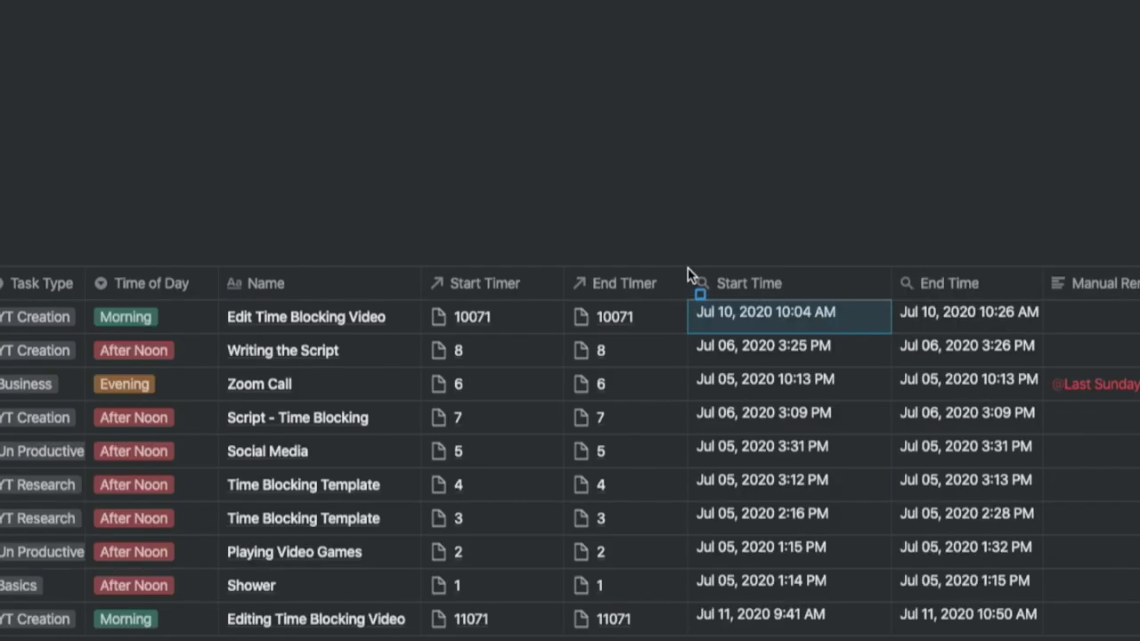
Examine the Start Time column and the Time Stamp formula in the Activities table
click(688, 275)
drag(705, 297, 1021, 294)
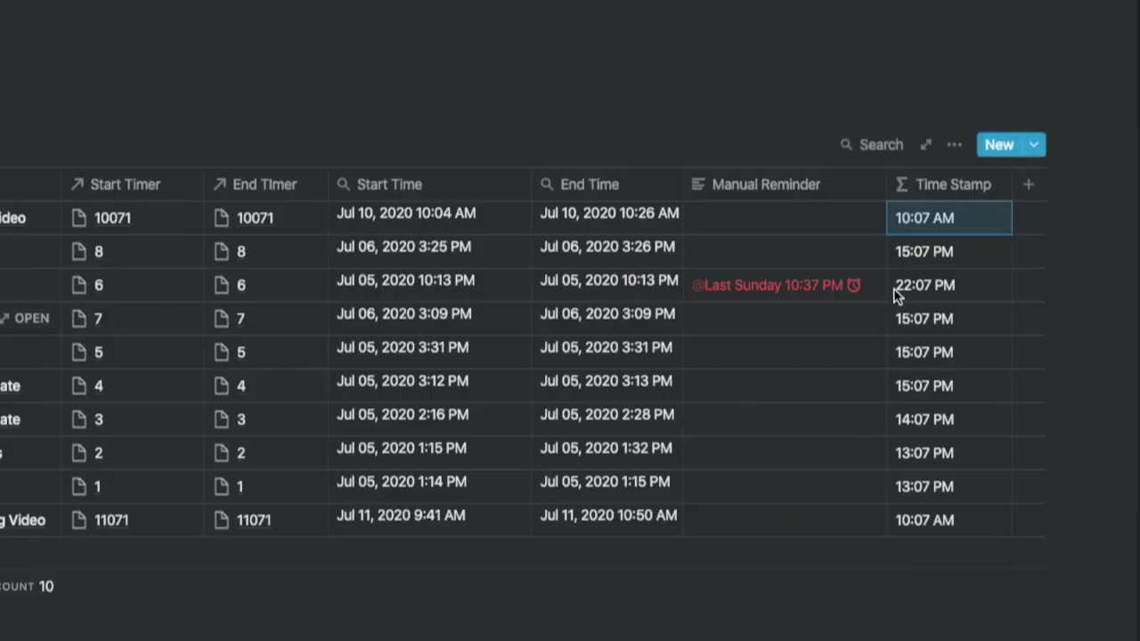
click(926, 216)
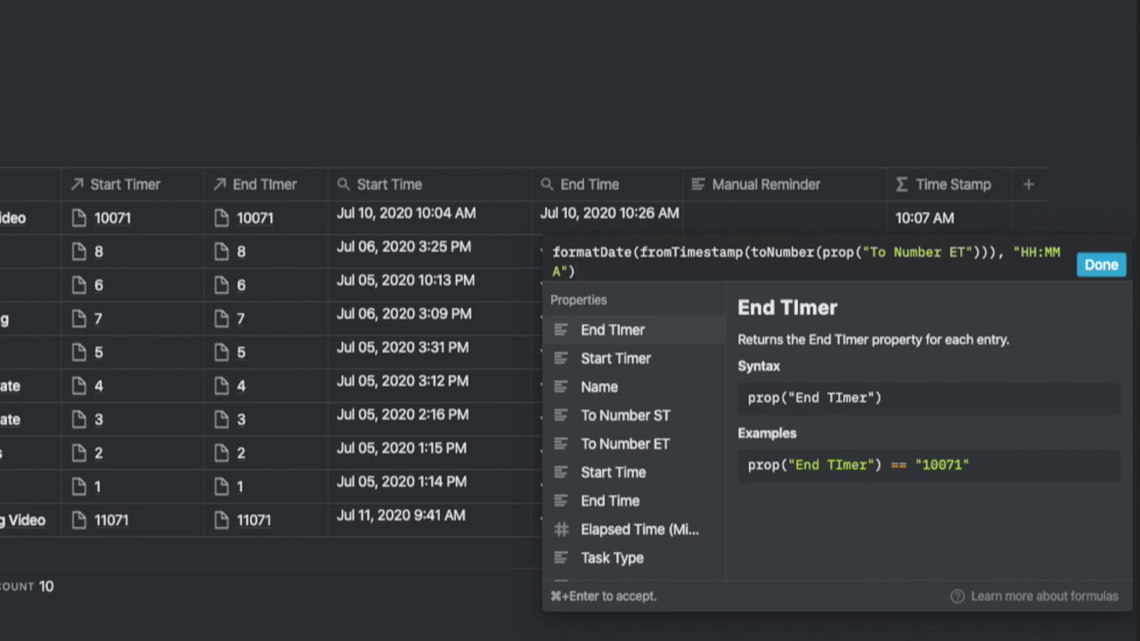
click(1102, 265)
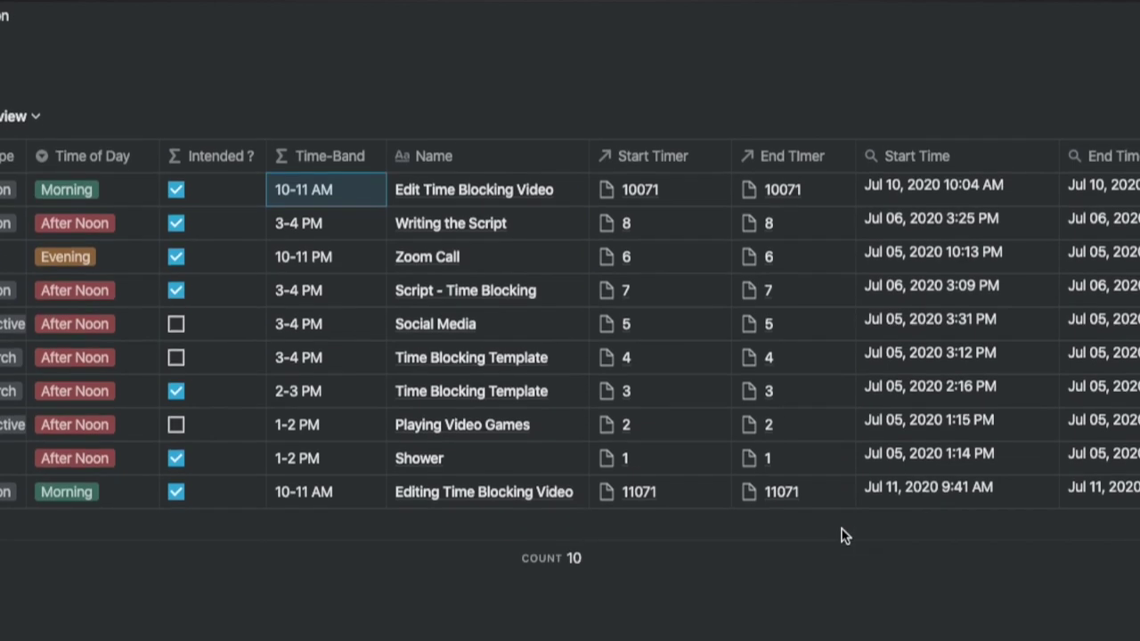
scroll(844, 538, down, 1)
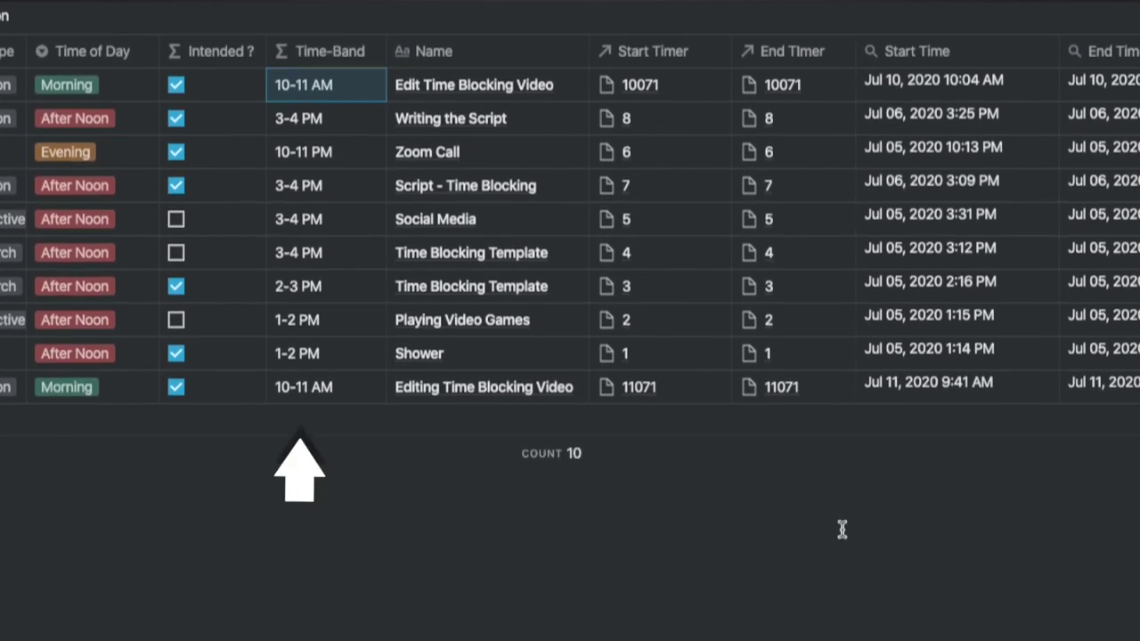